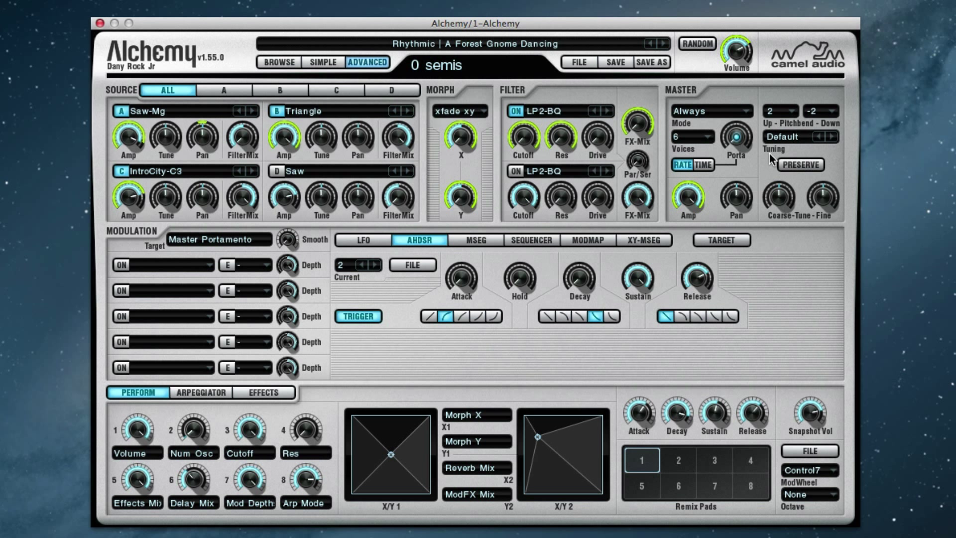
Step: Try the Master section's Amp, Pan, Coarse tune and Fine tune controls
left_click(689, 200)
mouse_move(688, 200)
left_mouse_down()
mouse_move(687, 249)
mouse_move(737, 396)
mouse_move(711, 315)
mouse_move(702, 211)
left_mouse_up()
mouse_move(744, 199)
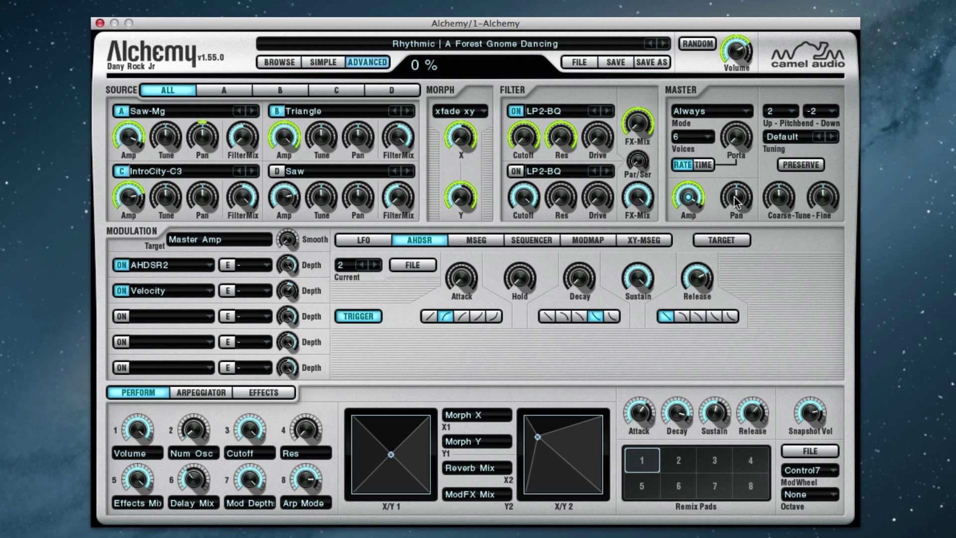
left_click_drag(735, 197, 730, 271)
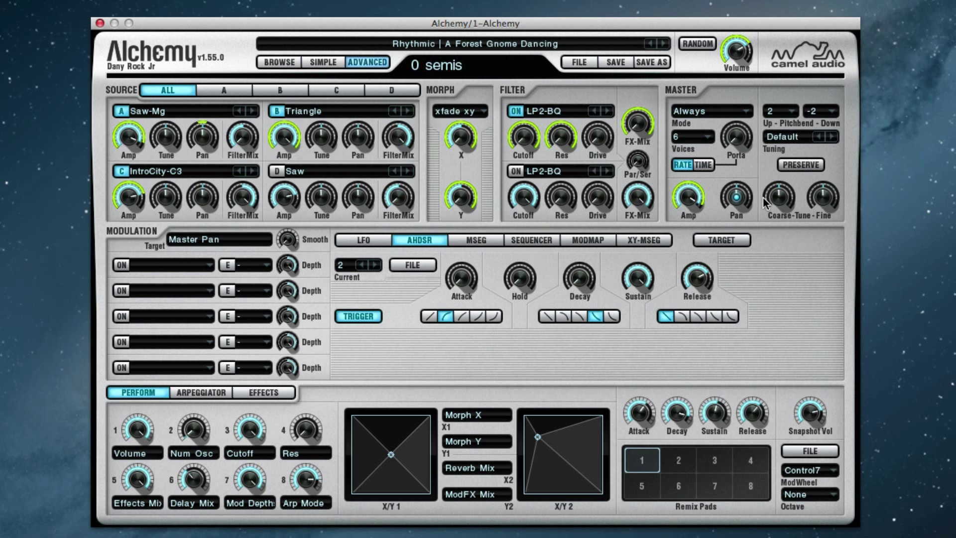
left_click_drag(778, 197, 821, 194)
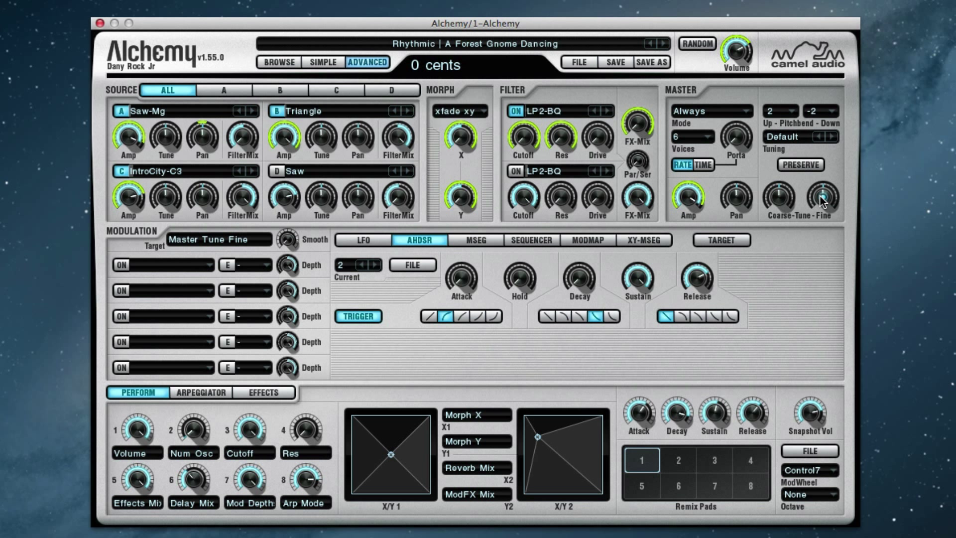
Step: View the Master mode options and set the number of voices to 1
left_click(712, 114)
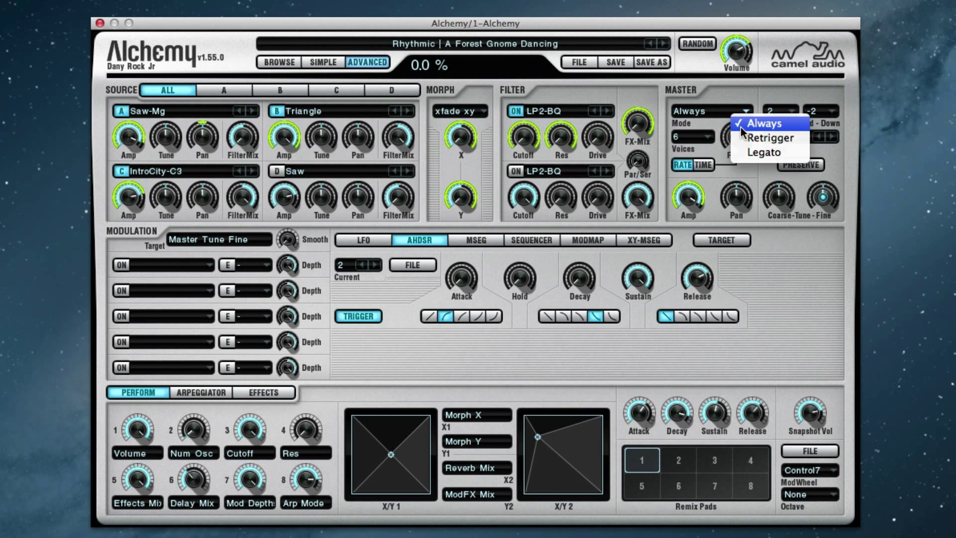
left_click(703, 138)
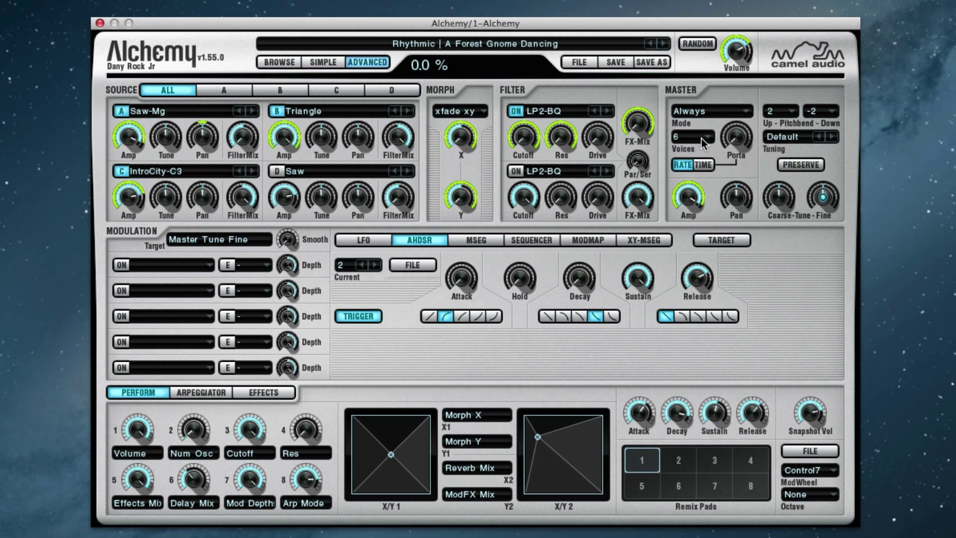
left_click(701, 138)
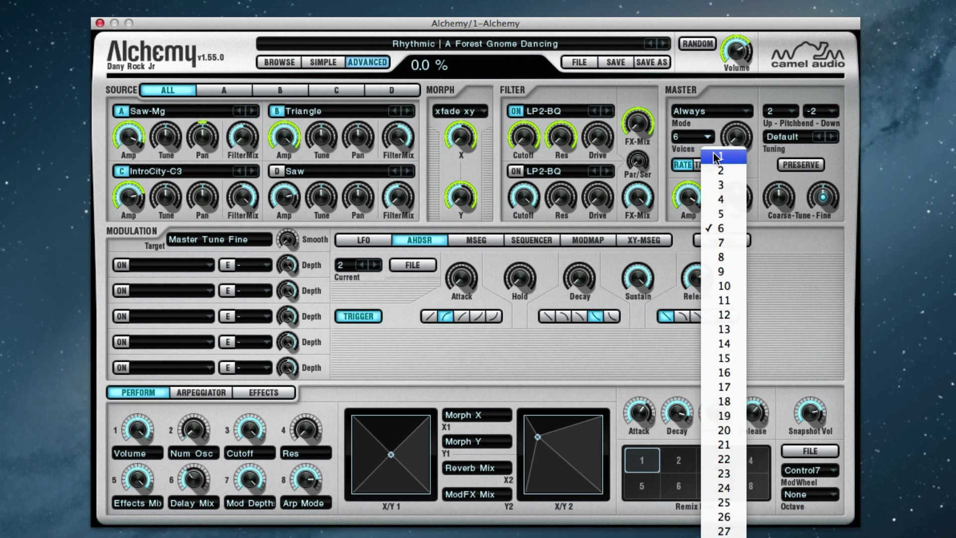
left_click(717, 157)
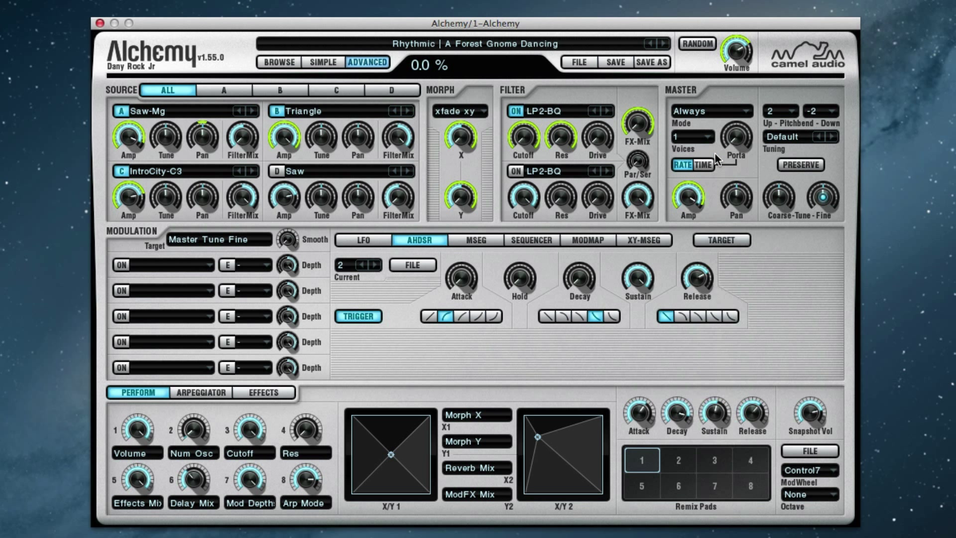
Step: Try the Retrigger and Legato voice modes in the Master section, finishing on Legato
left_click(711, 113)
left_click(716, 110)
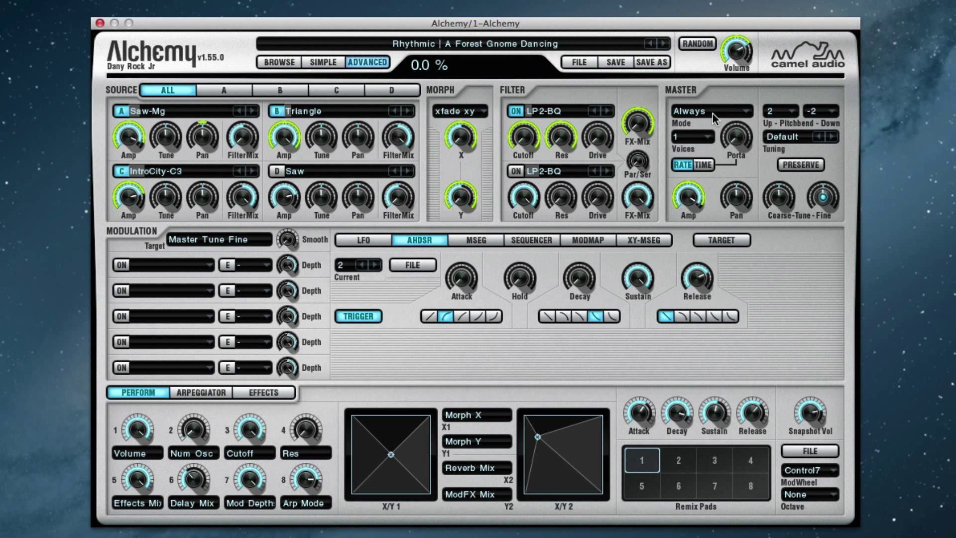
left_click(713, 113)
left_click(746, 136)
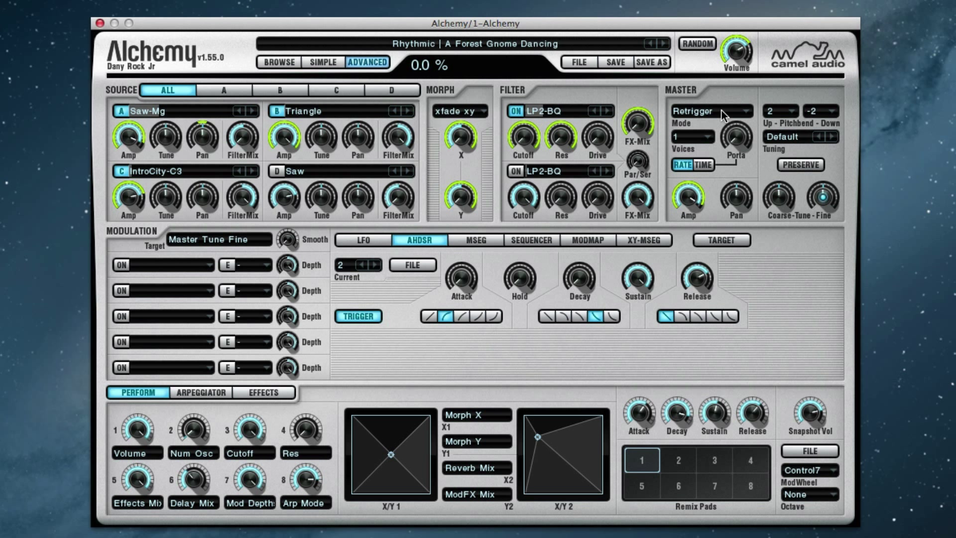
left_click(724, 114)
left_click(758, 157)
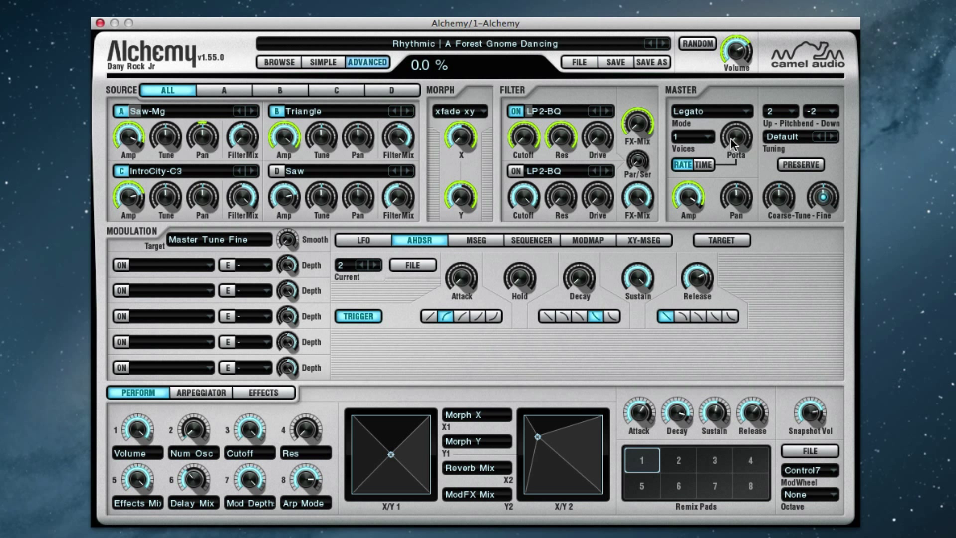
Step: Set the Master voice mode back to Always
left_click(712, 111)
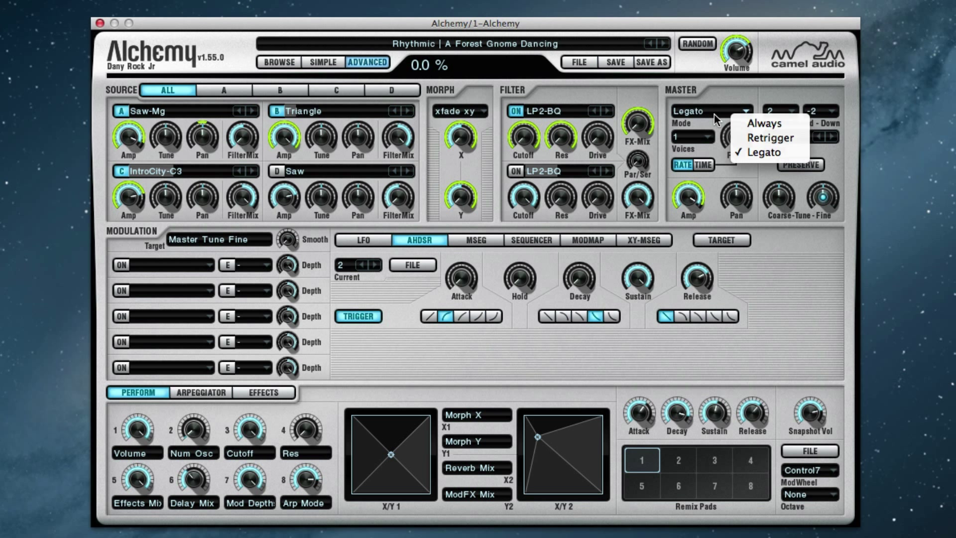
left_click(741, 123)
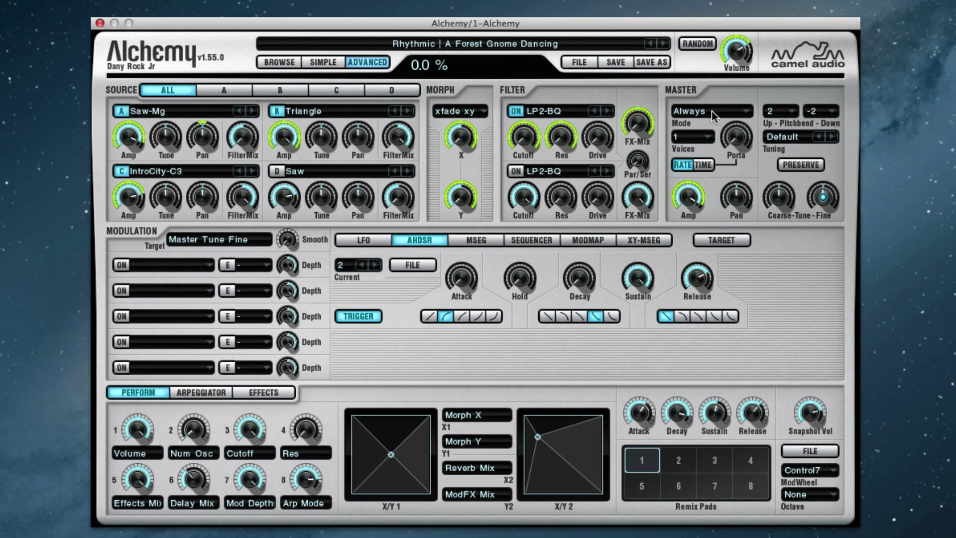
left_click(713, 113)
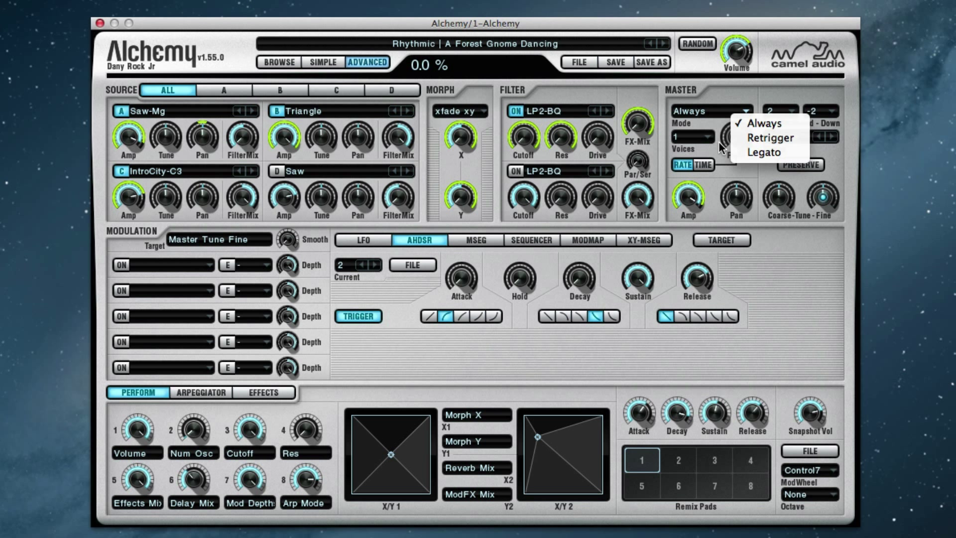
left_click(715, 102)
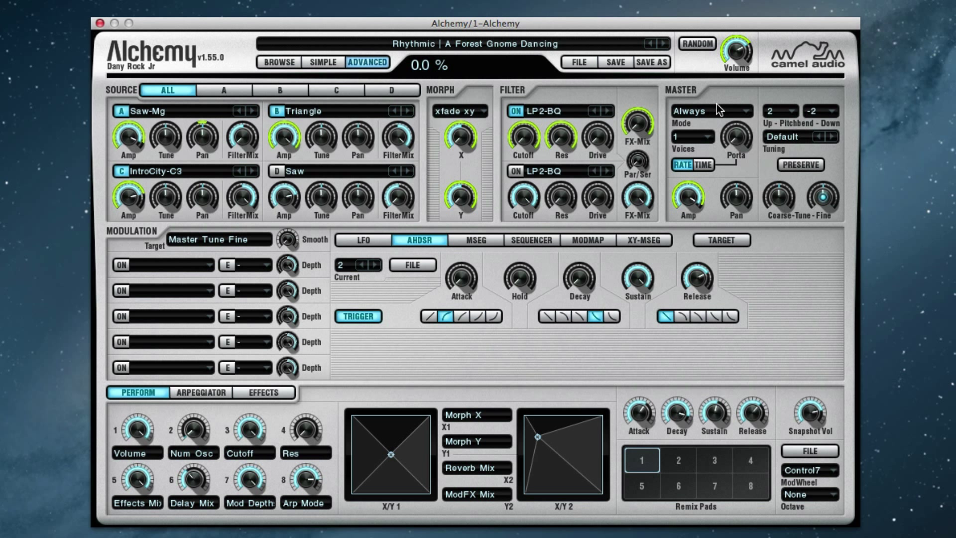
Step: View the available voice counts and try the Master Portamento control
left_click(698, 137)
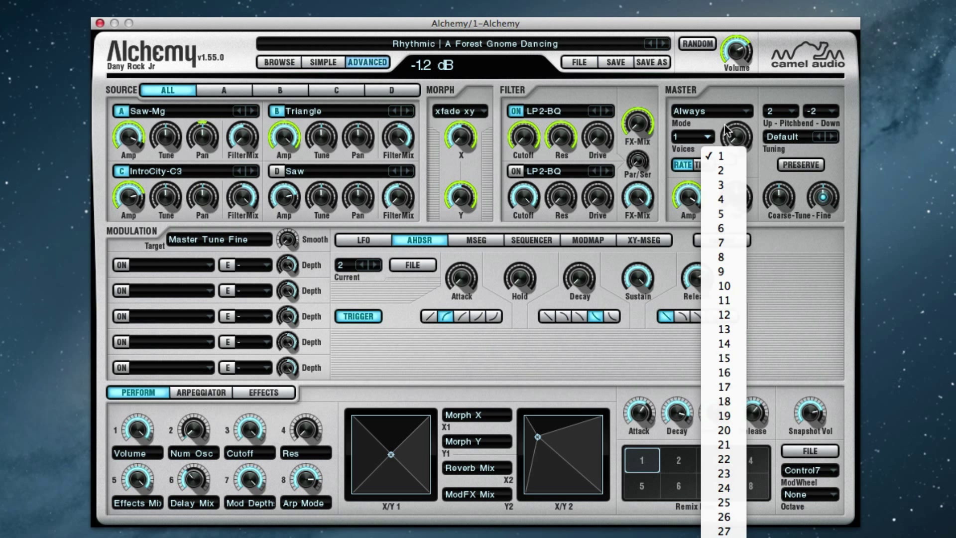
left_click(737, 140)
mouse_move(735, 139)
left_mouse_down()
mouse_move(736, 128)
mouse_move(737, 155)
left_mouse_up()
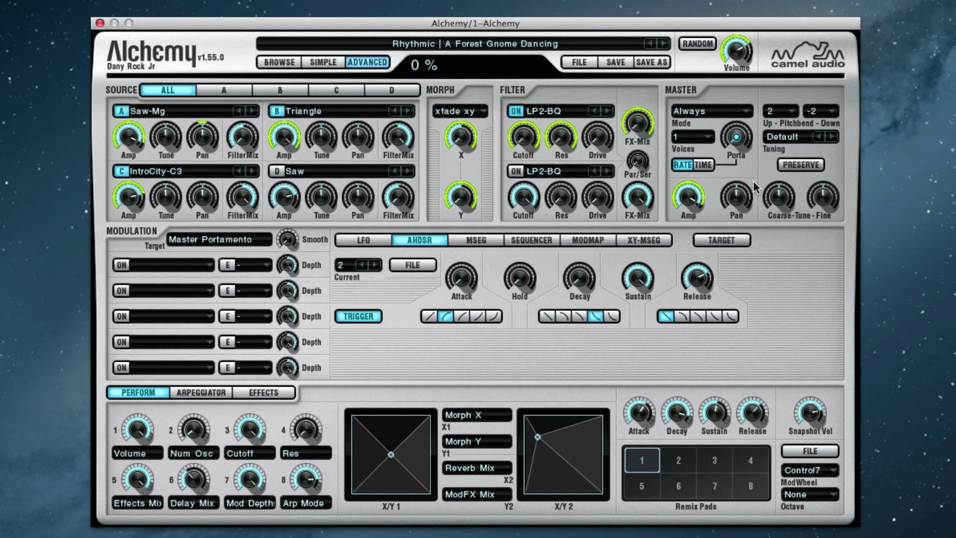
Step: Look over the tuning categories and set the number of Master voices to 6
left_click(784, 136)
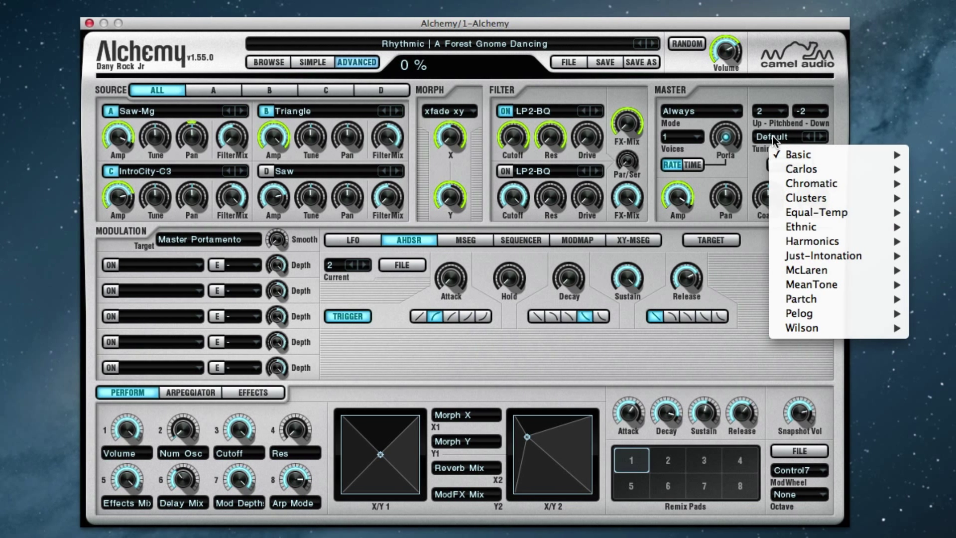
mouse_move(803, 158)
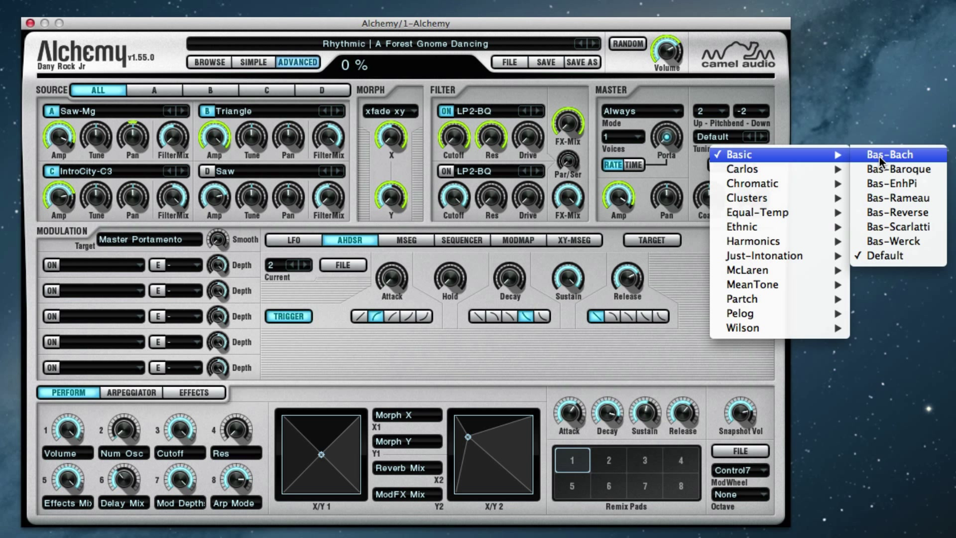
left_click(640, 133)
left_click(639, 133)
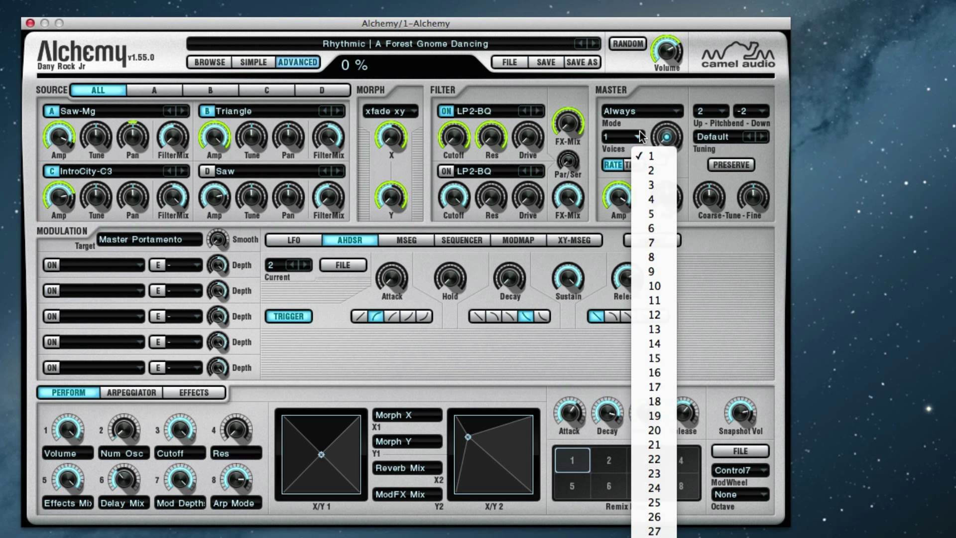
left_click(657, 228)
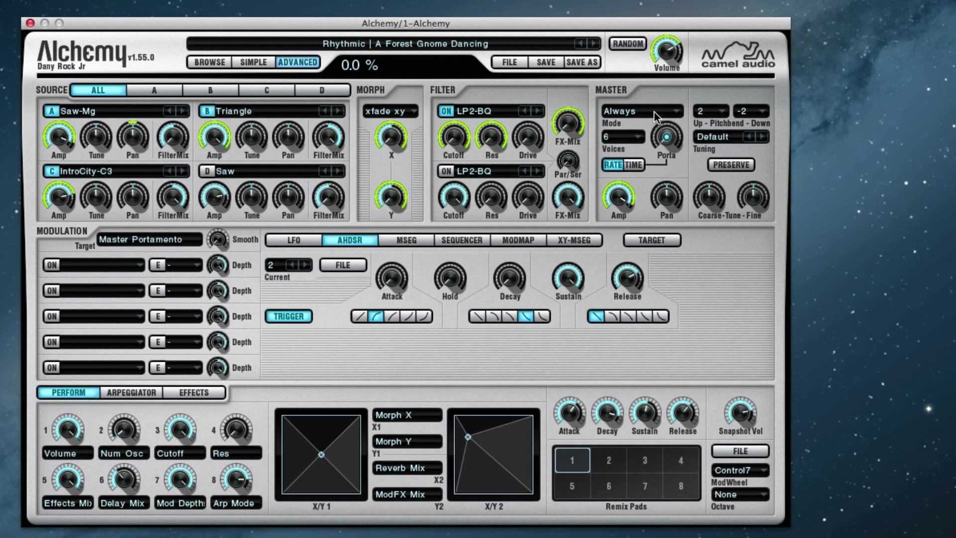
left_click(654, 111)
left_click(656, 99)
Step: Try the Bas-Bach tuning from the Basic category and the Cls-Alpha tuning from the Carlos category
left_click(723, 137)
mouse_move(746, 157)
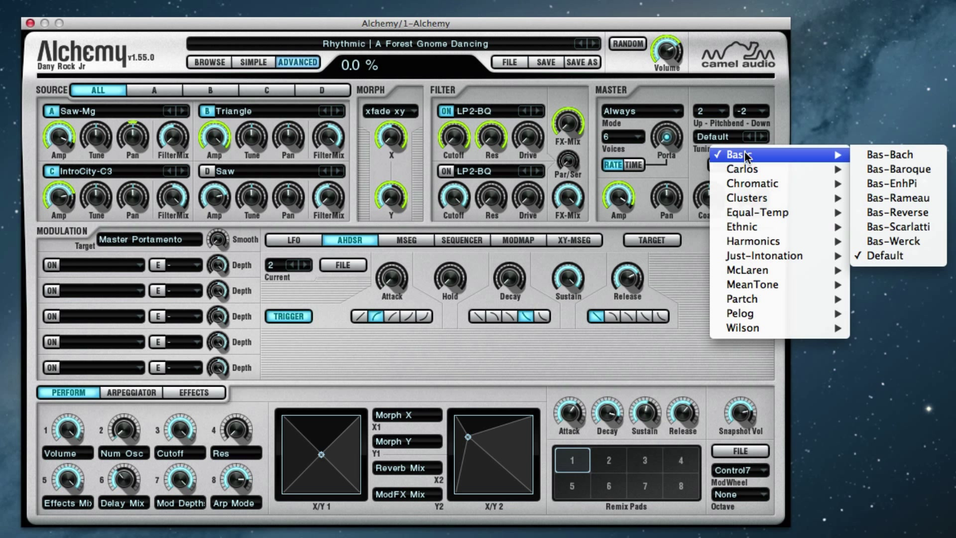
left_click(888, 156)
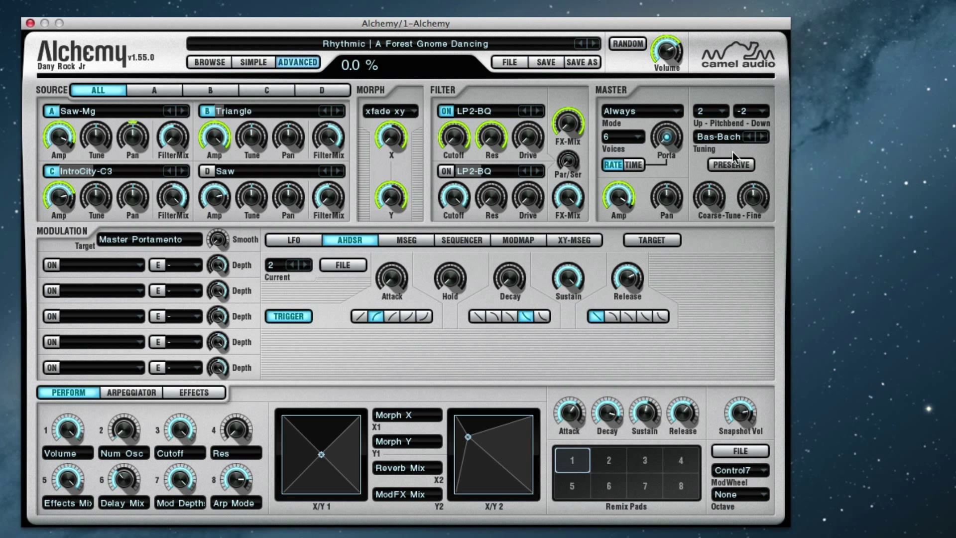
left_click(726, 136)
mouse_move(753, 167)
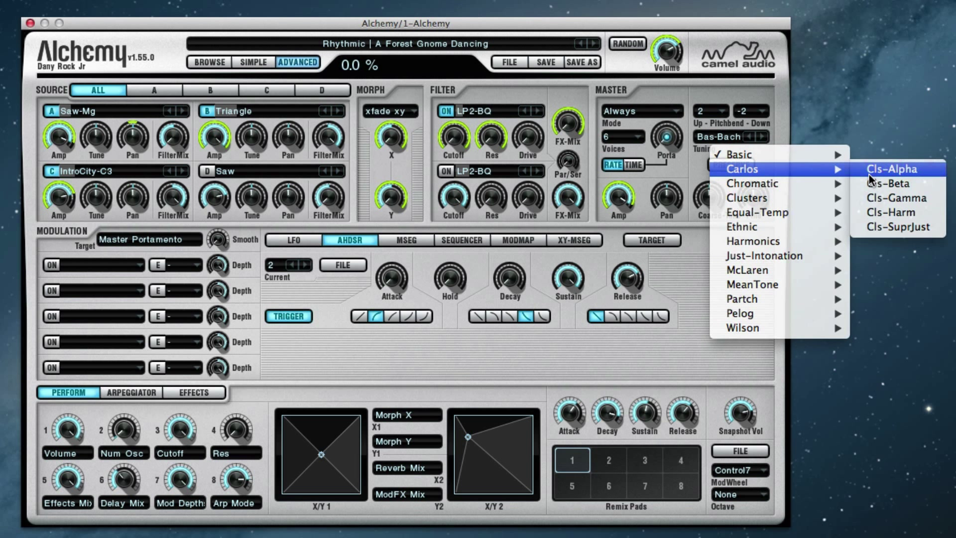
left_click(869, 172)
Step: Try the Chr-Helmholtz tuning from the Chromatic category and the Clu-6a tuning from the Clusters category
left_click(730, 140)
mouse_move(767, 185)
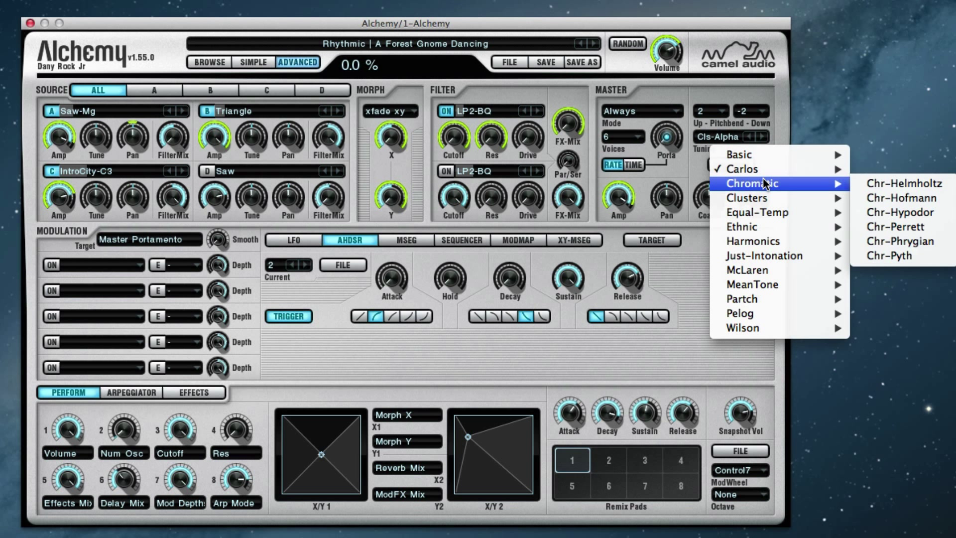
left_click(891, 184)
left_click(731, 138)
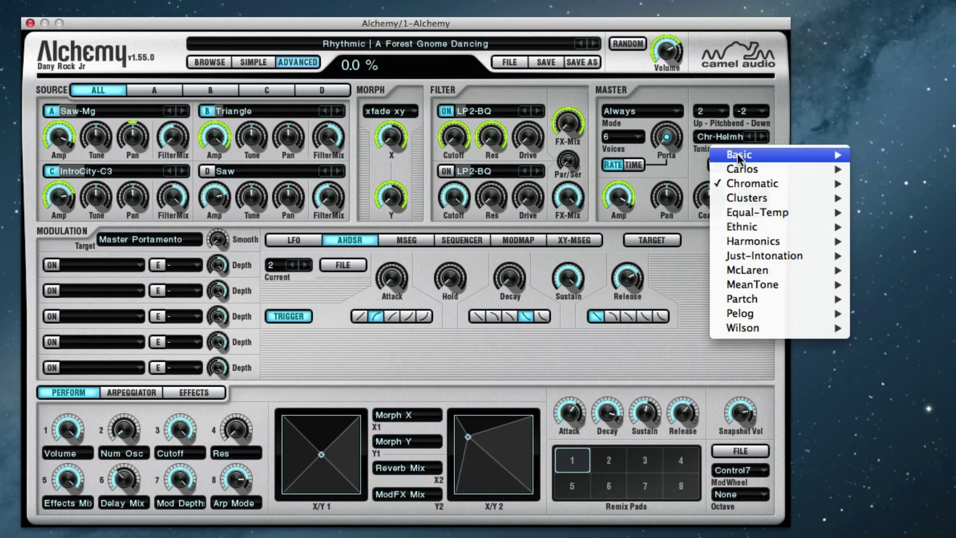
mouse_move(852, 201)
left_click(882, 198)
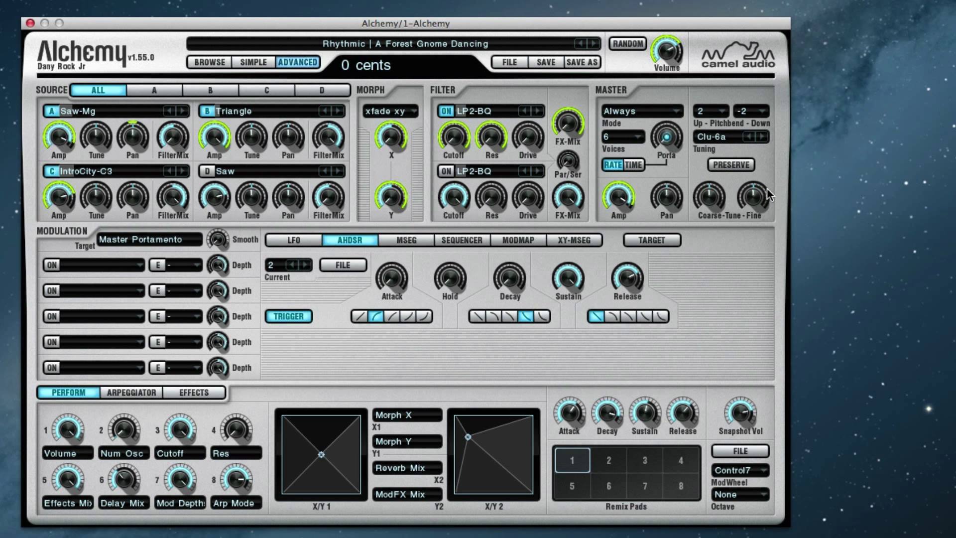
Step: Try the Eth-Arabic tuning from the Ethnic category and the Hrm-1-12 tuning from the Harmonics category
left_click(722, 135)
mouse_move(761, 225)
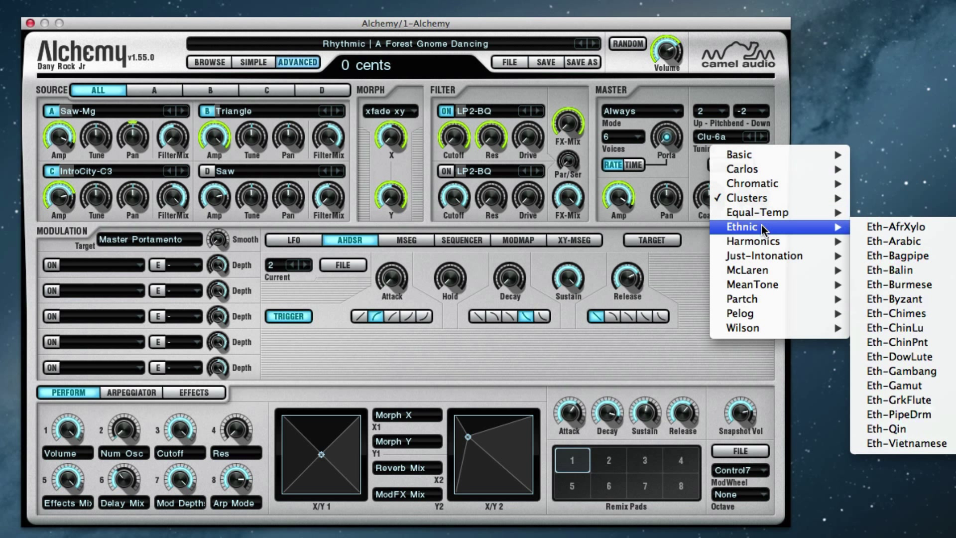
left_click(881, 240)
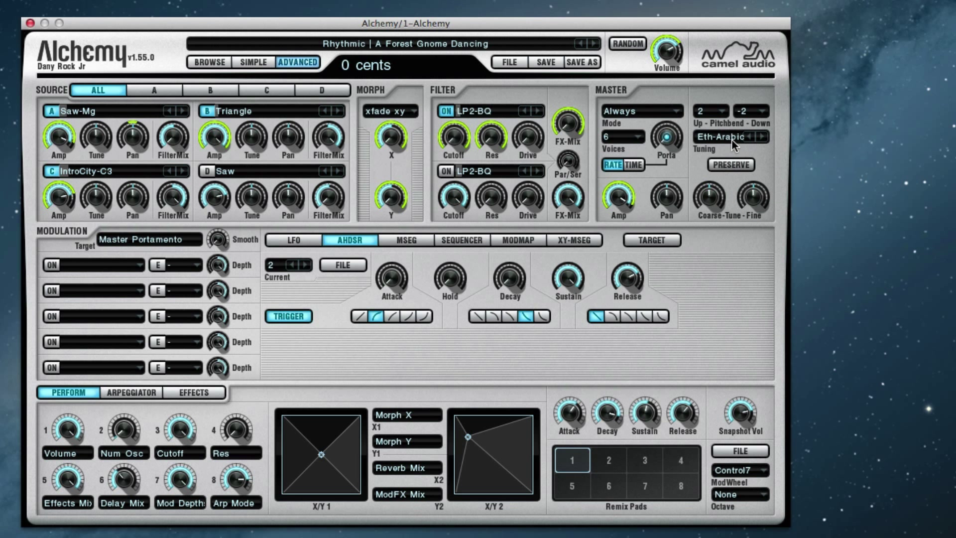
left_click(729, 137)
mouse_move(770, 253)
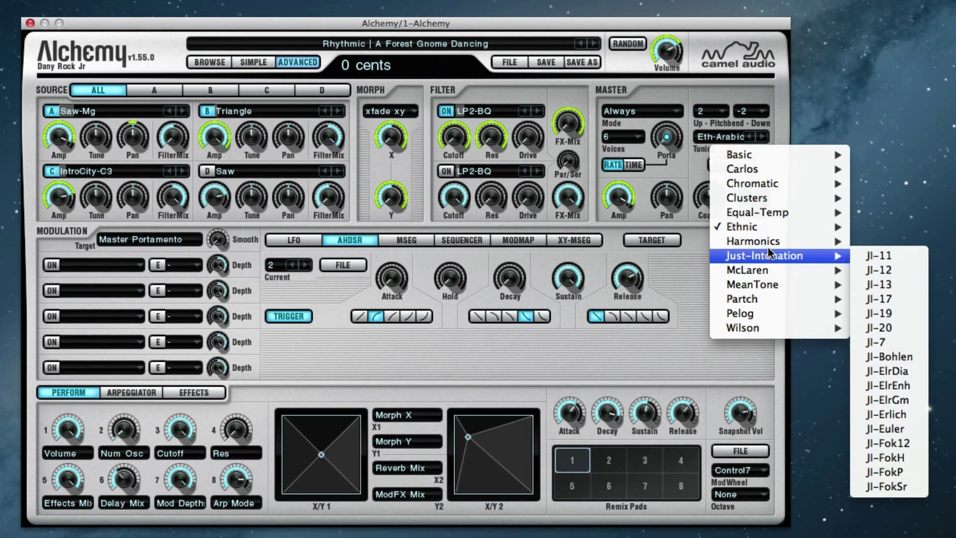
left_click(892, 241)
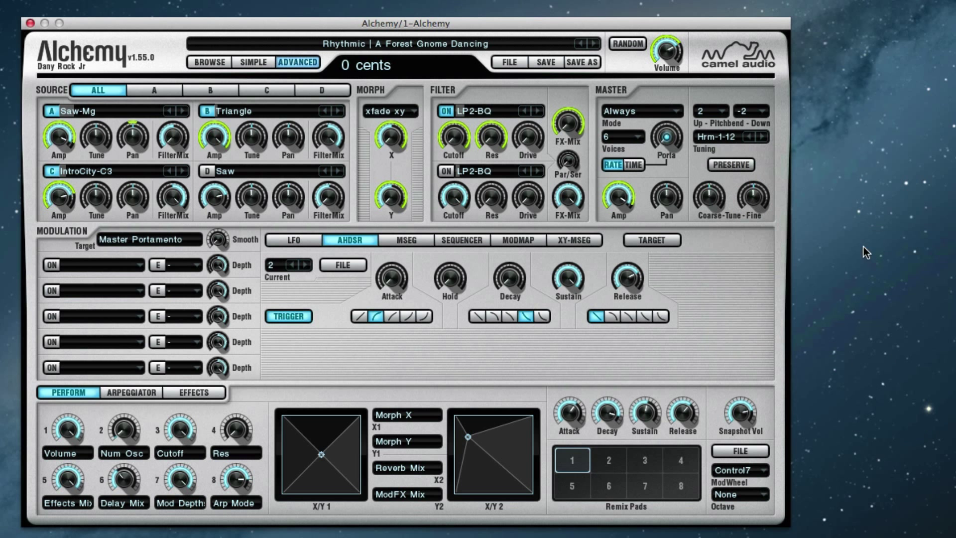
Step: Restore the Master tuning to Default from the Basic category
left_click(713, 137)
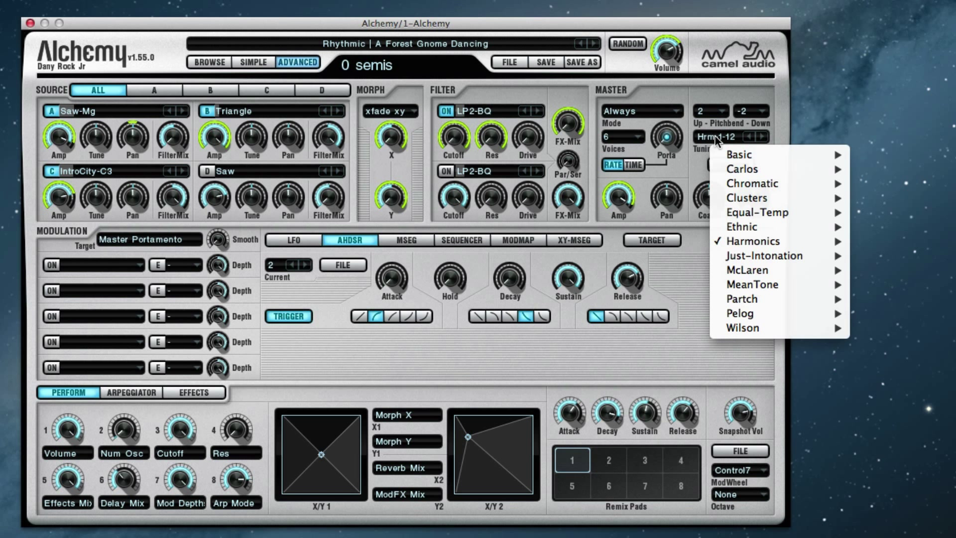
mouse_move(754, 156)
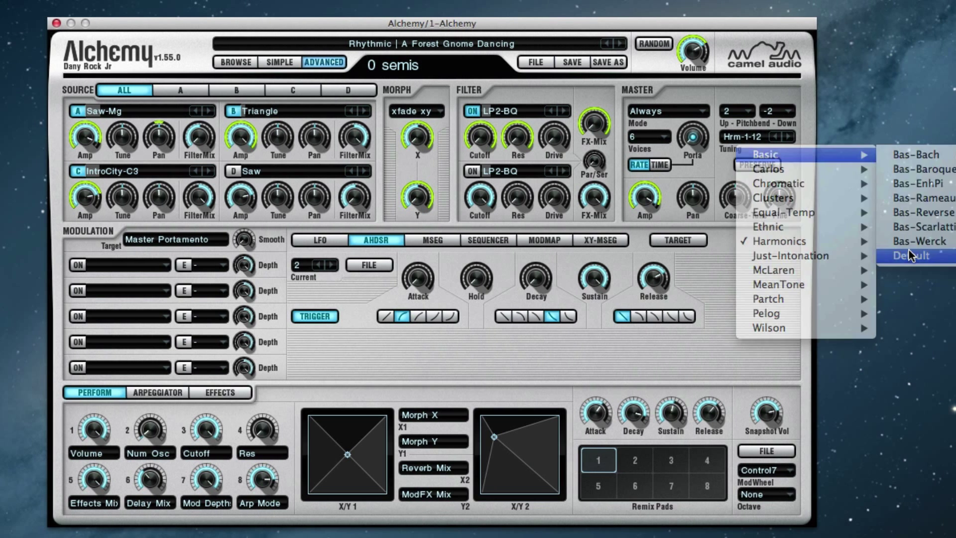
left_click(898, 256)
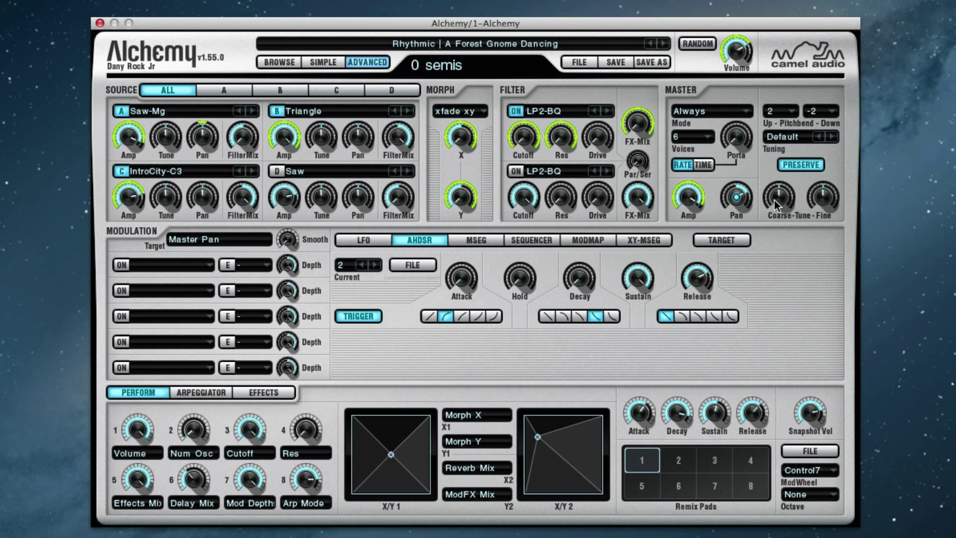
Step: Set the Master Coarse tune to -12 semis and load the 80s Analog Bells preset, returning to the advanced view
left_click_drag(775, 201, 778, 214)
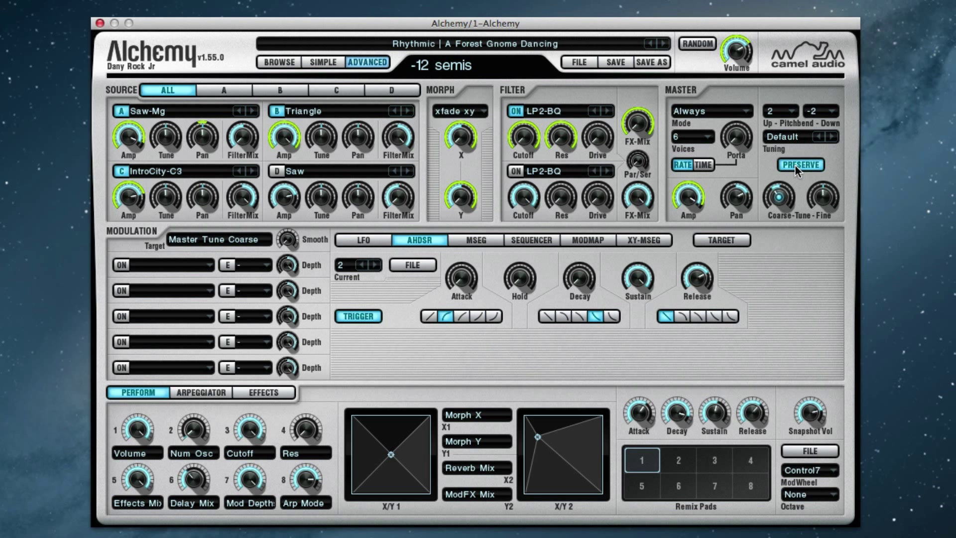
left_click(278, 63)
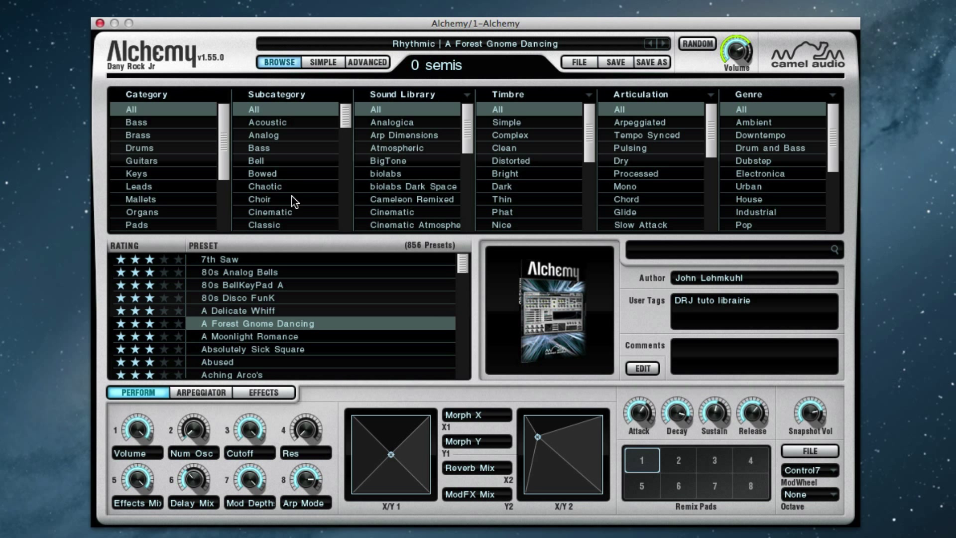
left_click(268, 274)
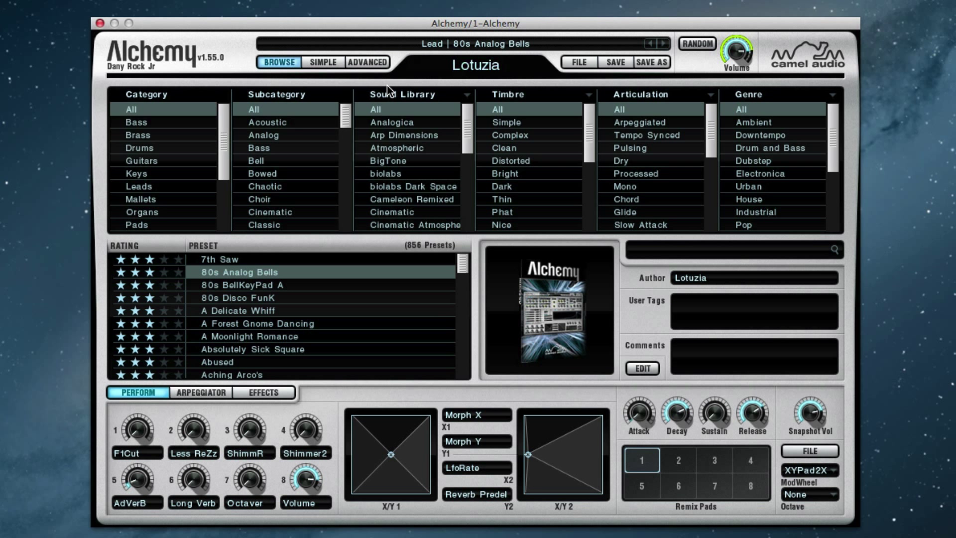
left_click(368, 61)
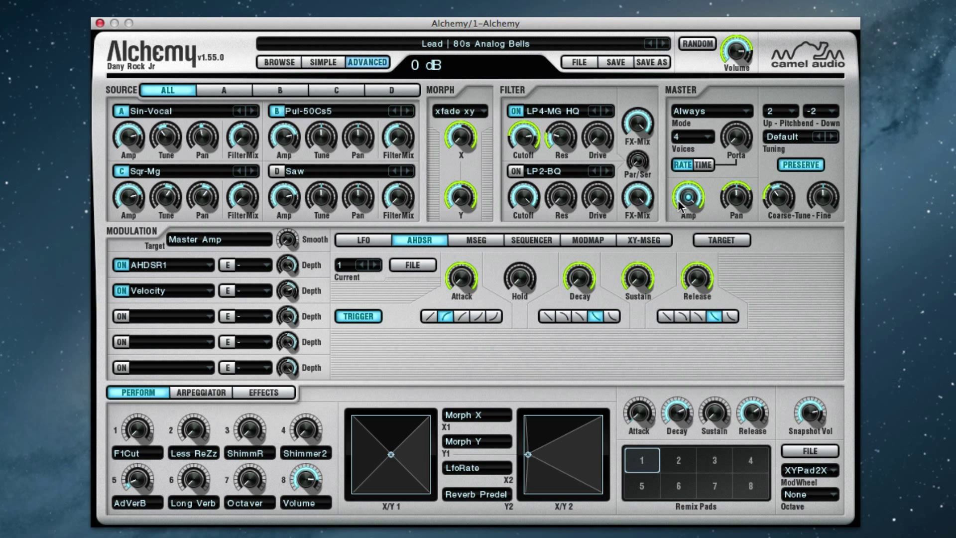
mouse_move(785, 195)
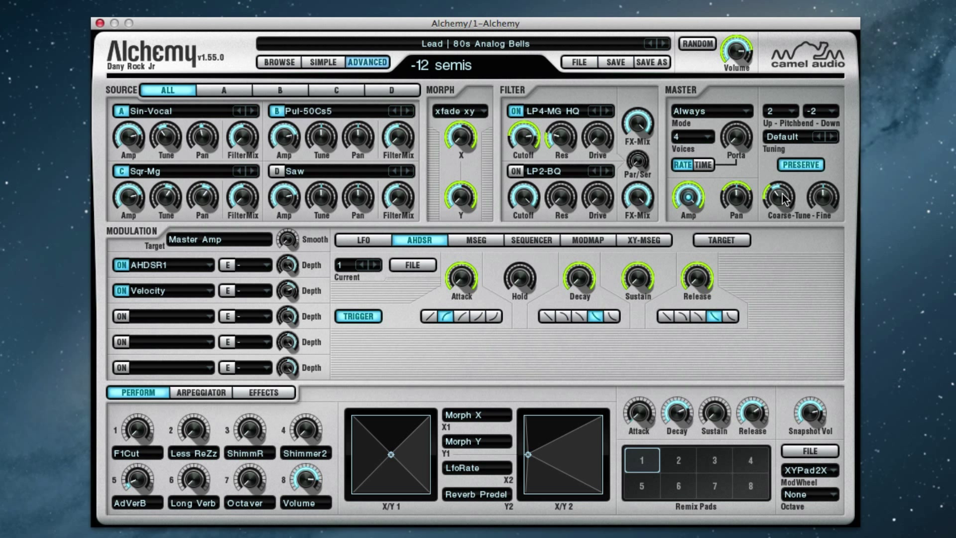